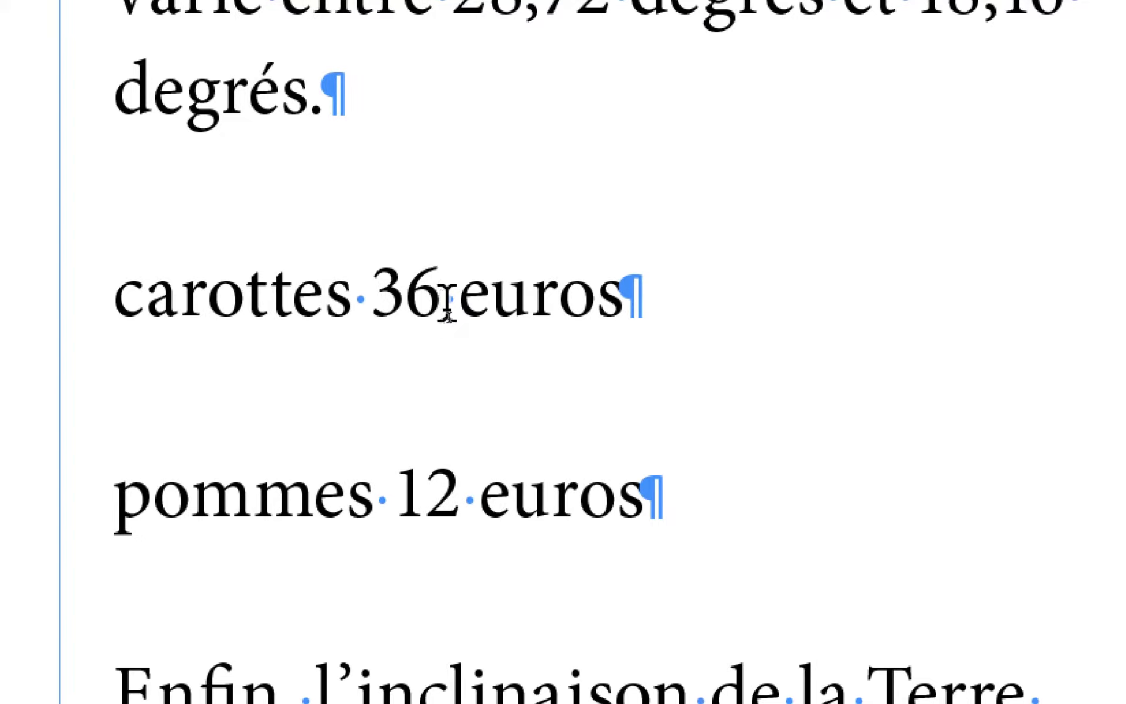
- Change the carottes price to 36,12 euros and place the insertion point just before the amount
type(",12")
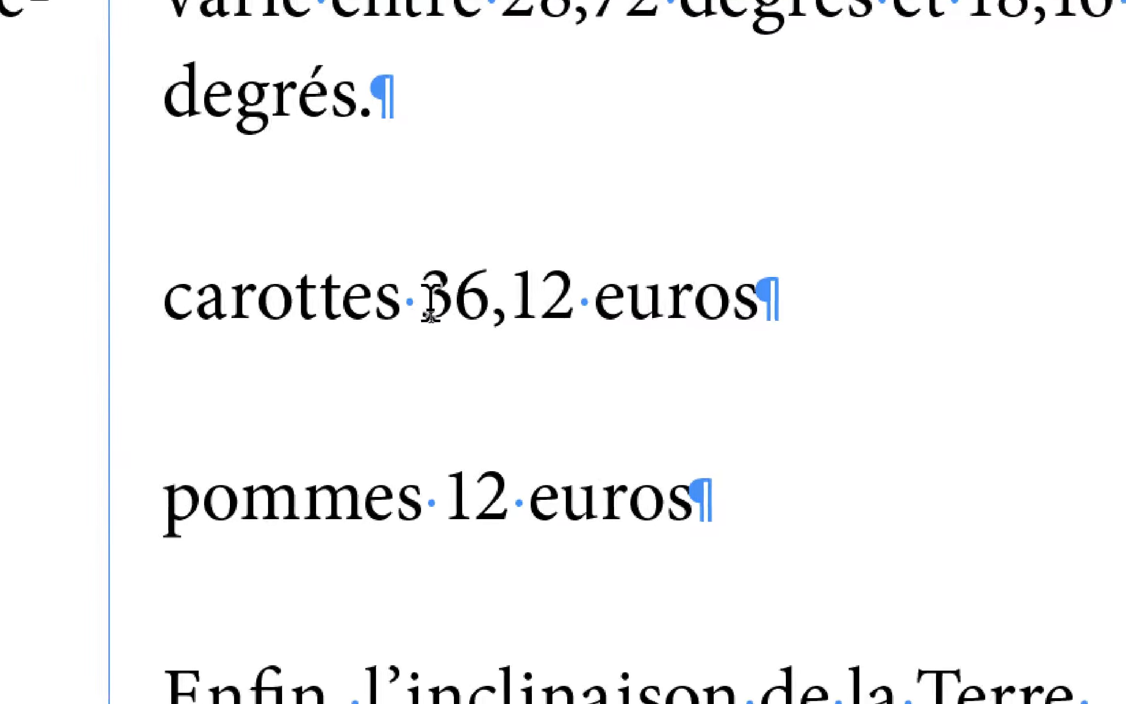
left_click(431, 310)
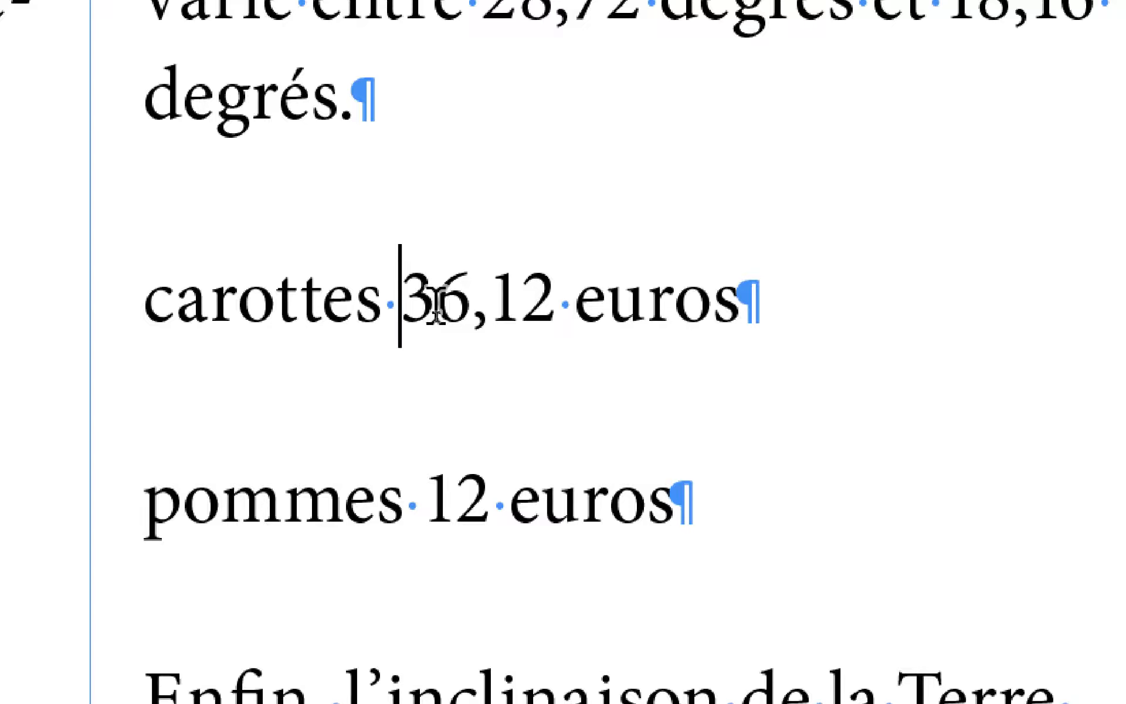
right_click(437, 307)
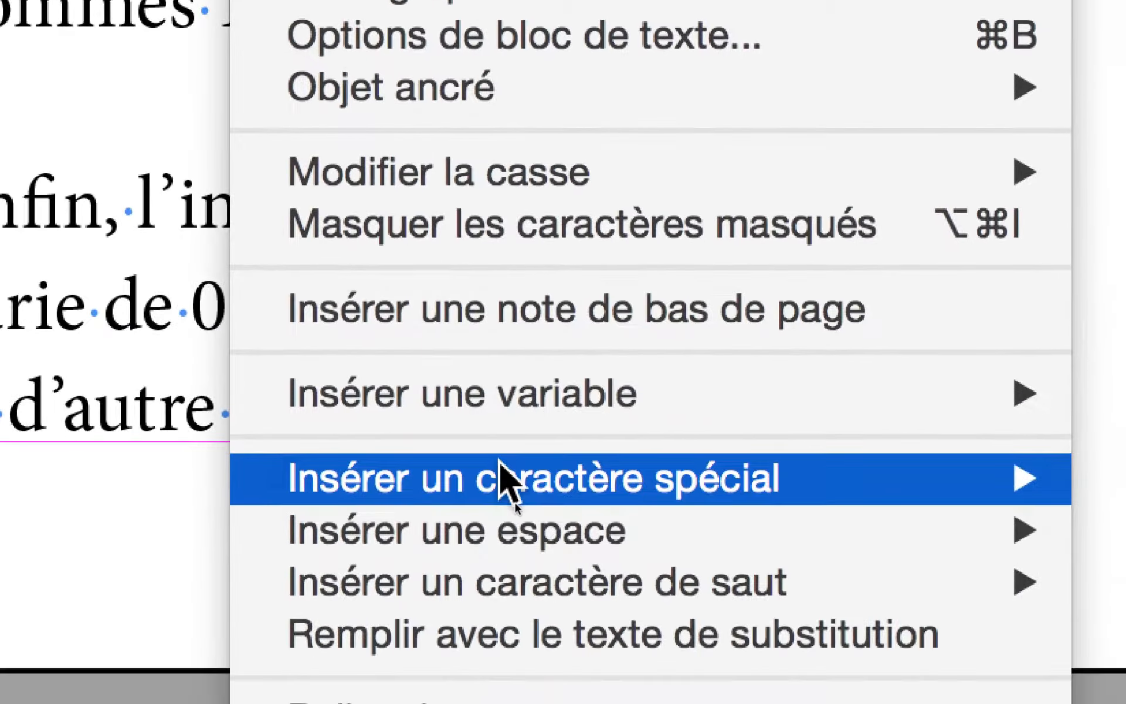
mouse_move(715, 687)
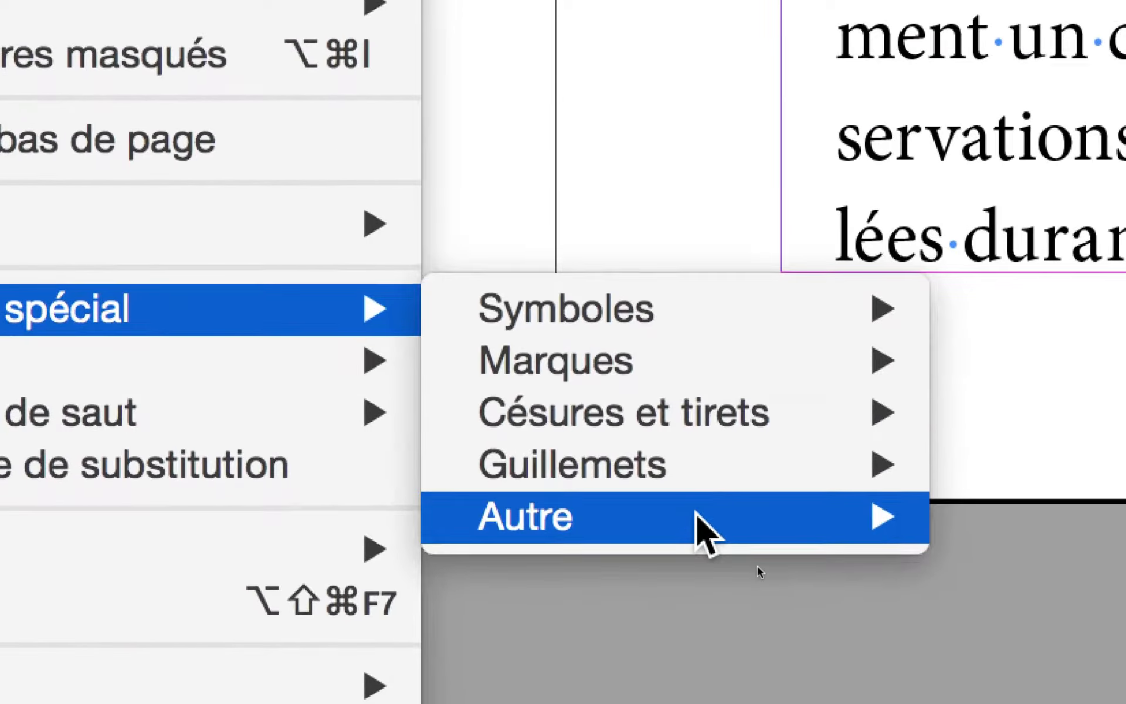
mouse_move(889, 678)
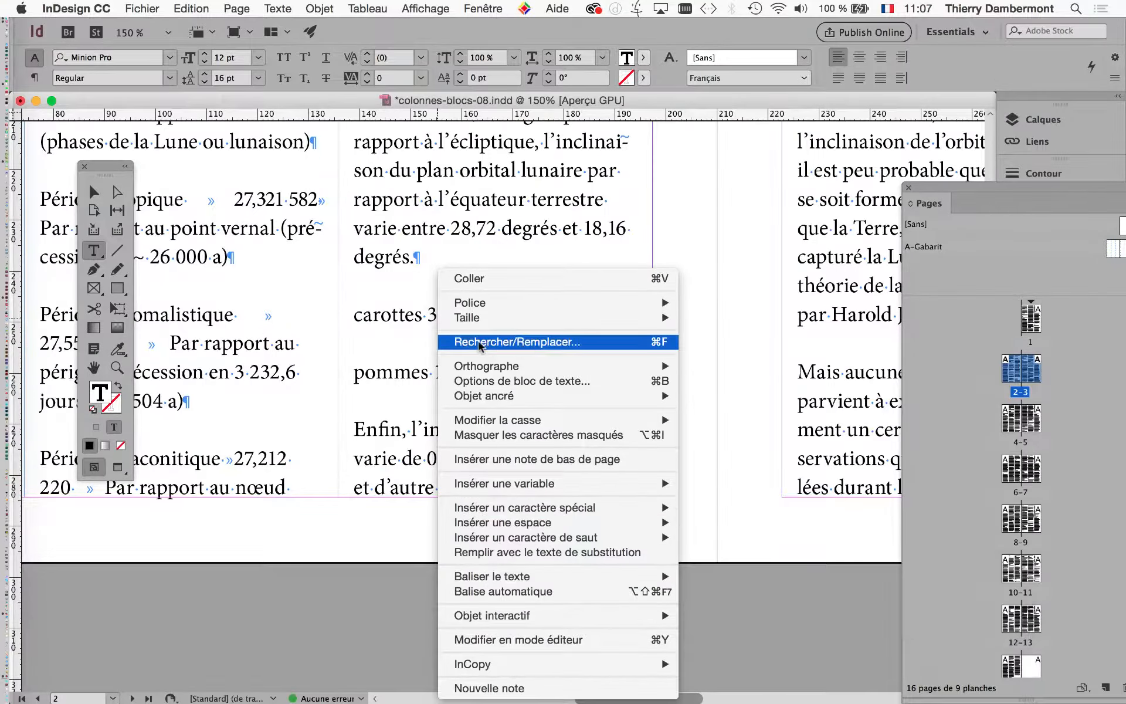
left_click(480, 345)
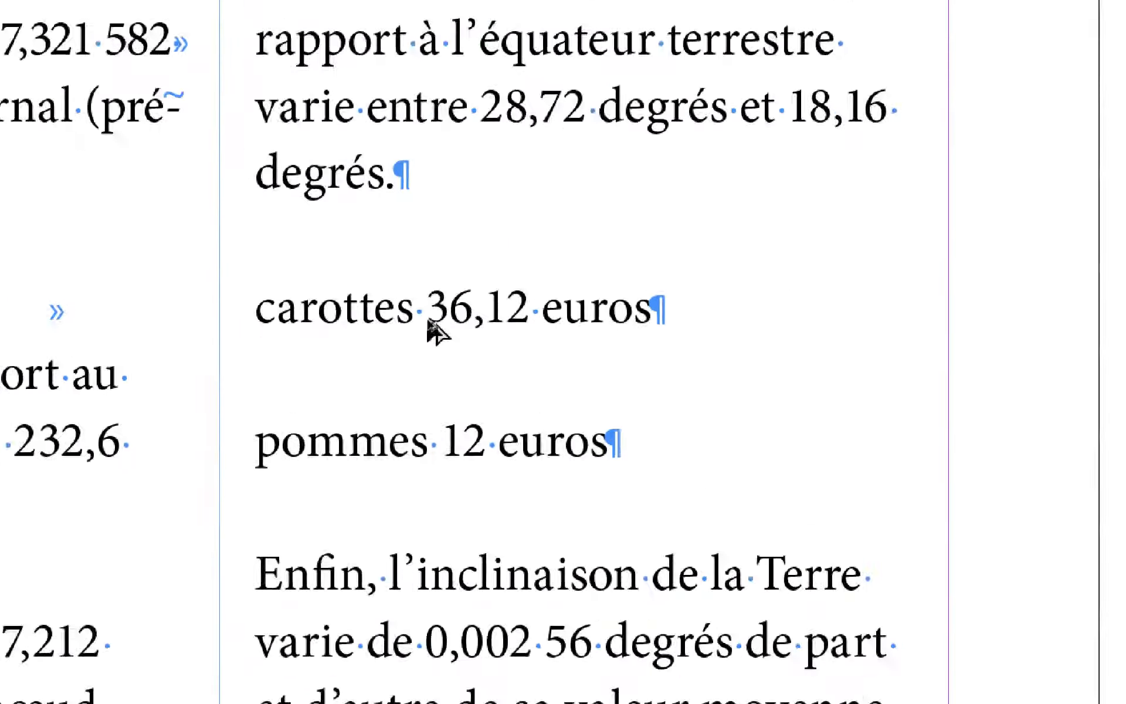
- Insert a right indent tab (Tabulation de retrait à droite) before "36,12 euros" in the carottes line
right_click(430, 317)
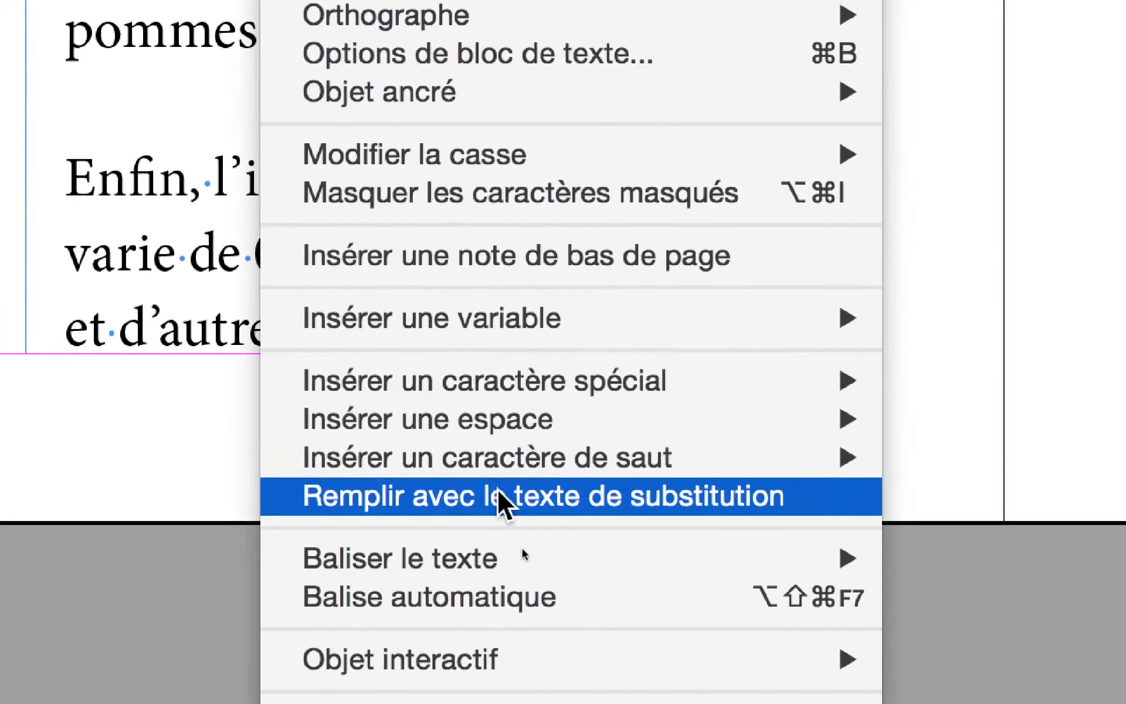
mouse_move(502, 487)
mouse_move(507, 390)
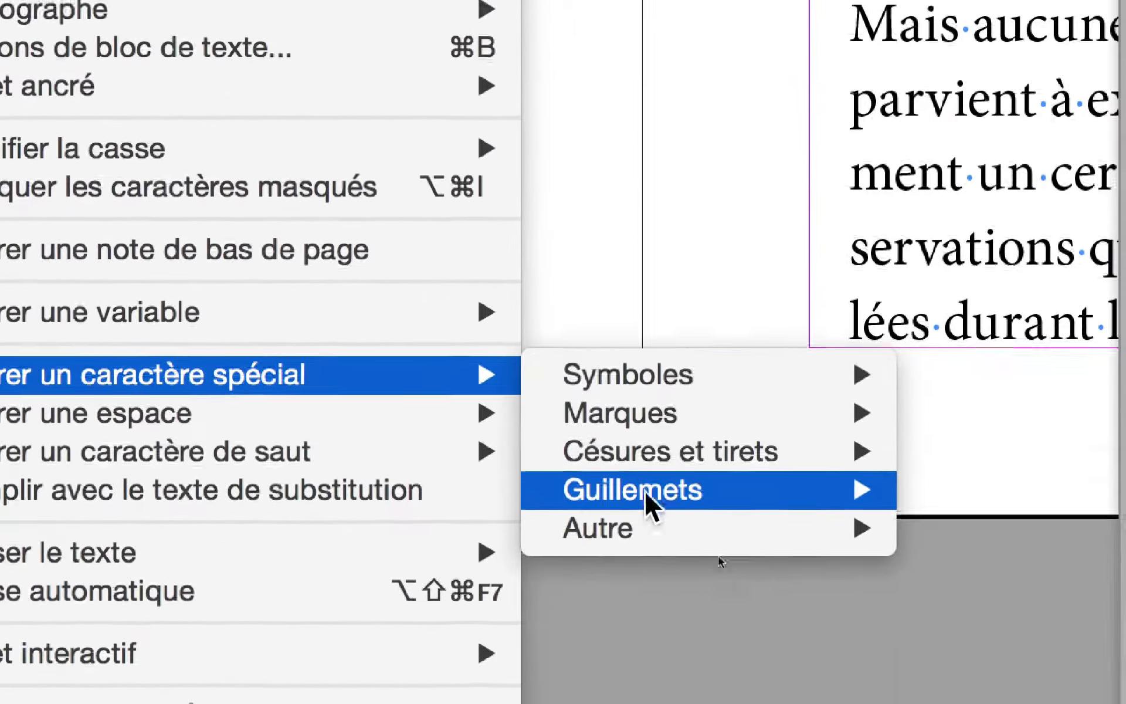
mouse_move(1007, 546)
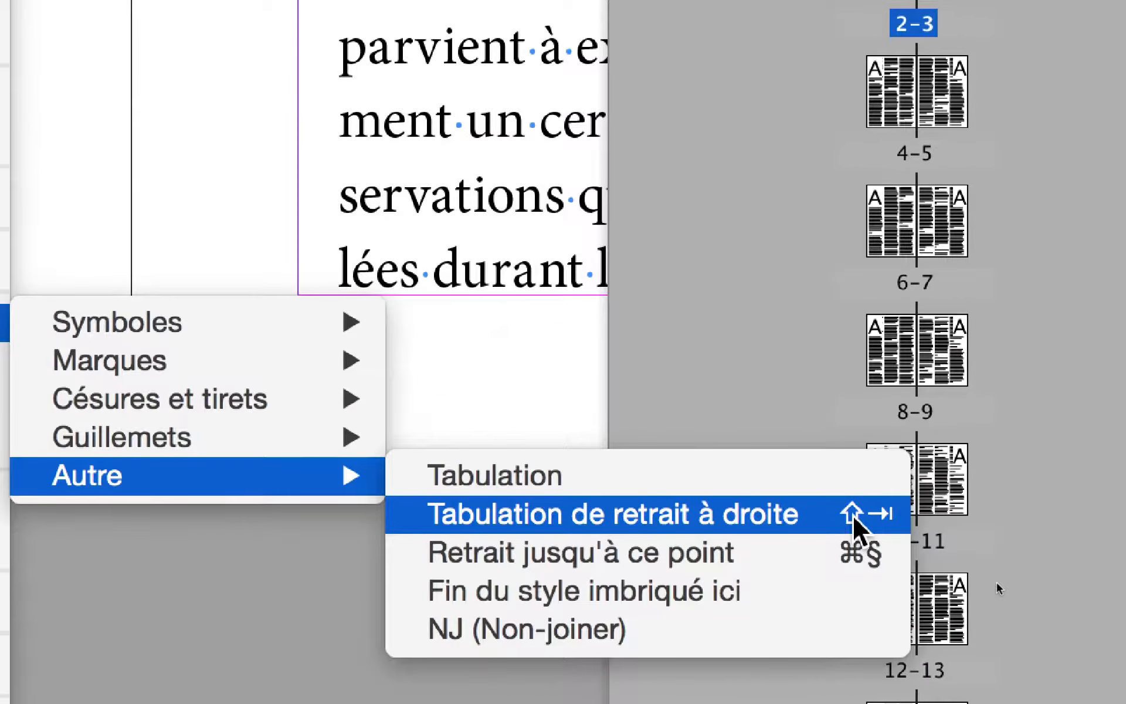
left_click(821, 516)
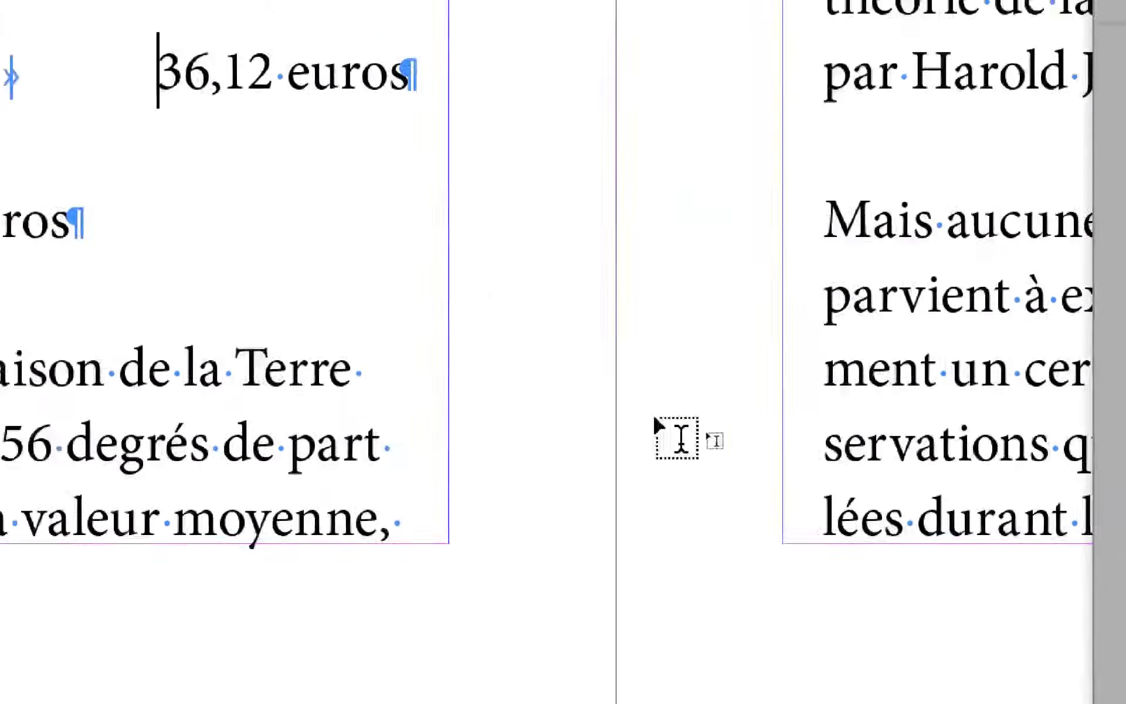
left_click_drag(429, 314, 547, 312)
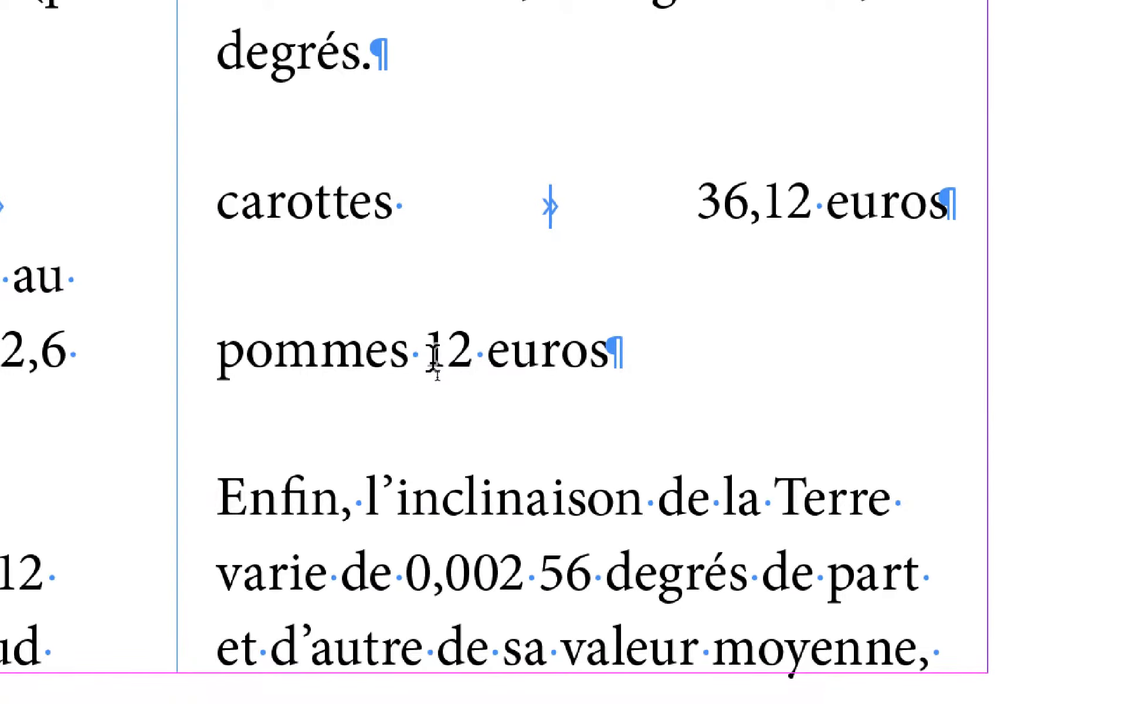
- Insert a right indent tab before "12 euros" in the pommes line
left_click(435, 356)
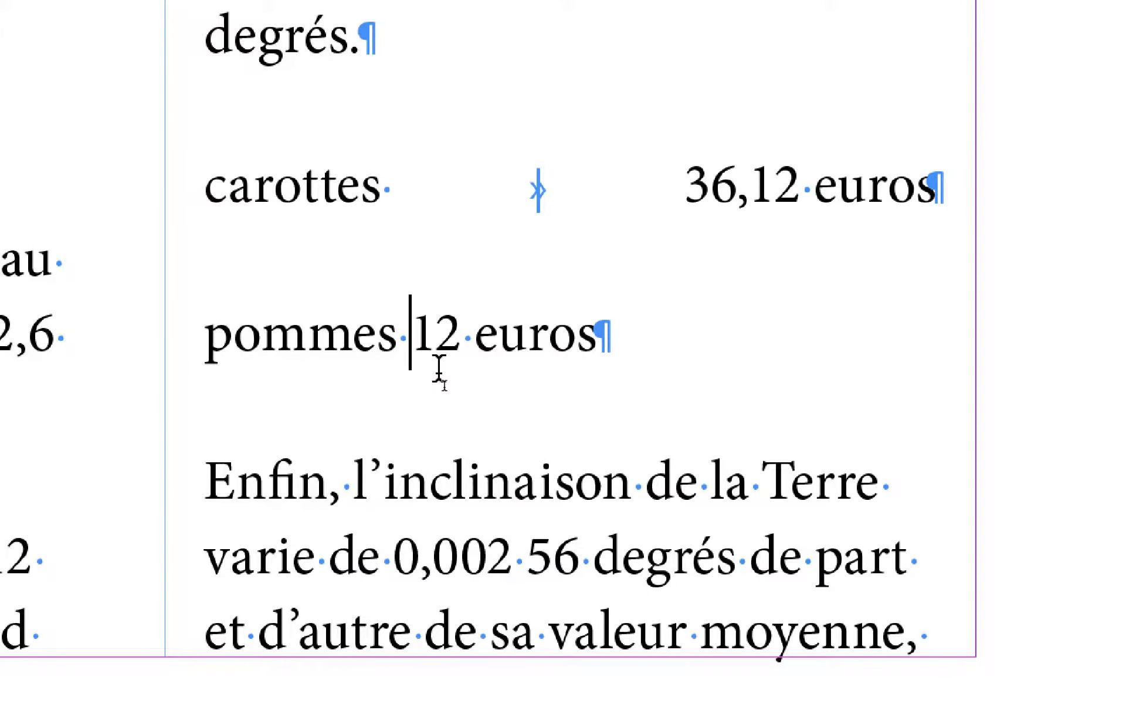
key("Tab")
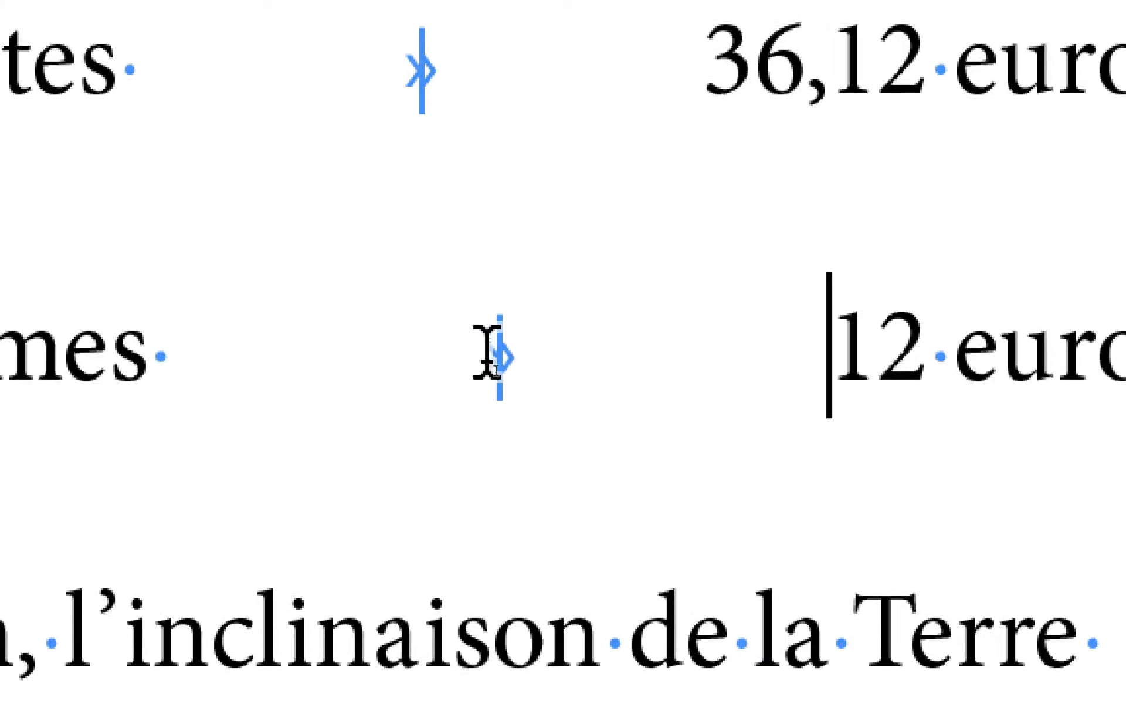
- Select the right indent tab between "pommes" and "12 euros" and delete it
double_click(492, 355)
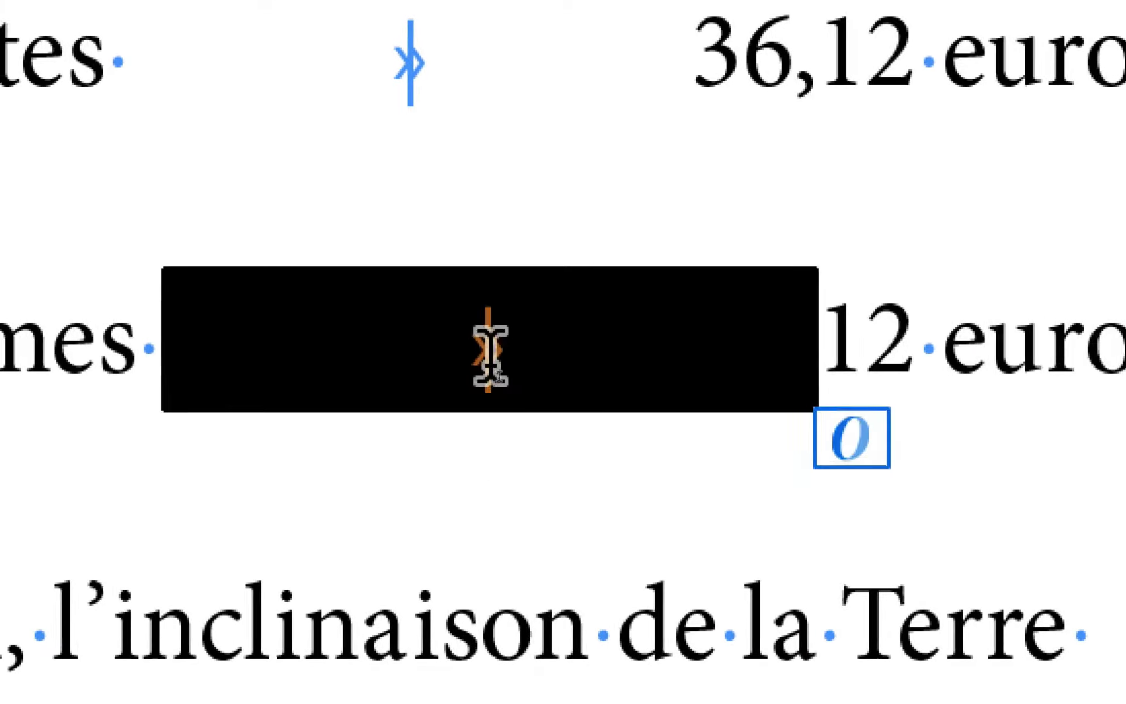
left_click(488, 356)
double_click(483, 356)
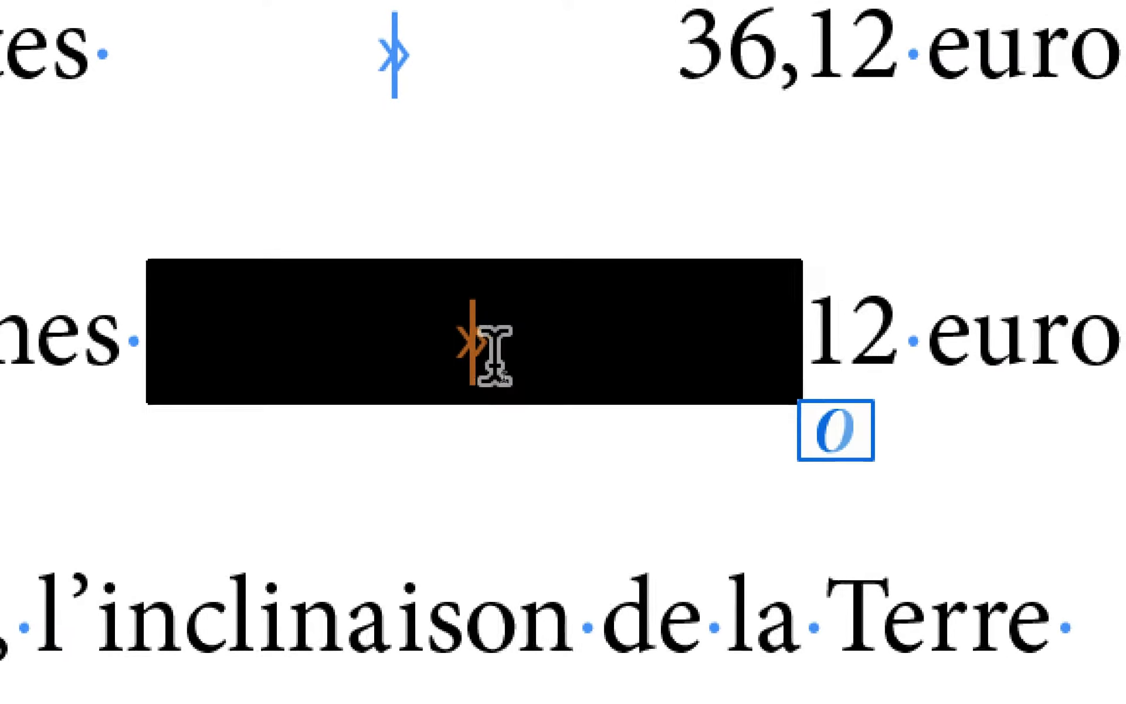
left_click(483, 355)
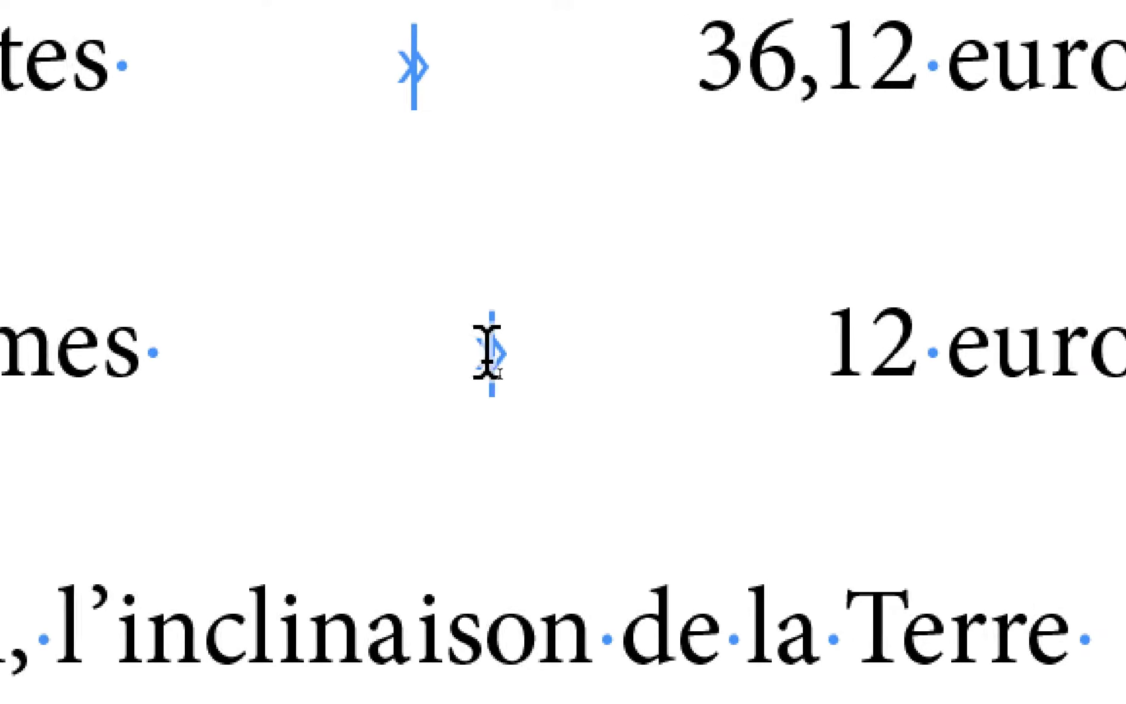
double_click(584, 369)
key("BackSpace")
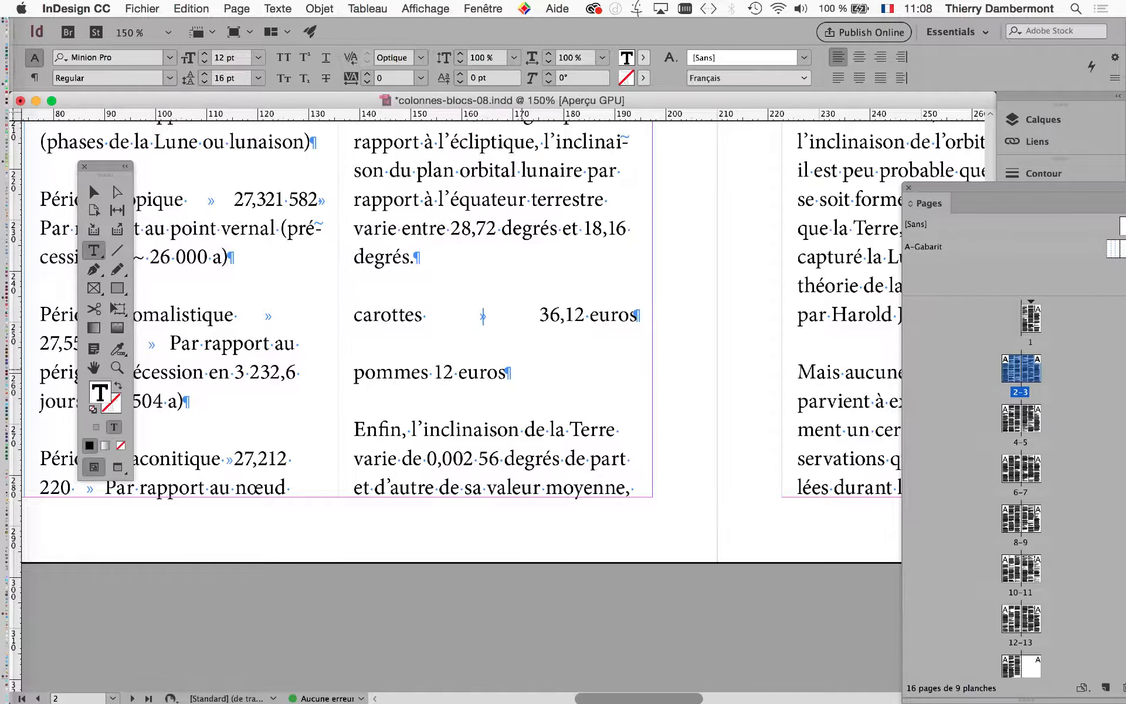
- Add a new paragraph reading "poires 5 euros" below the pommes line
scroll(457, 311, "down", 2)
key("Return")
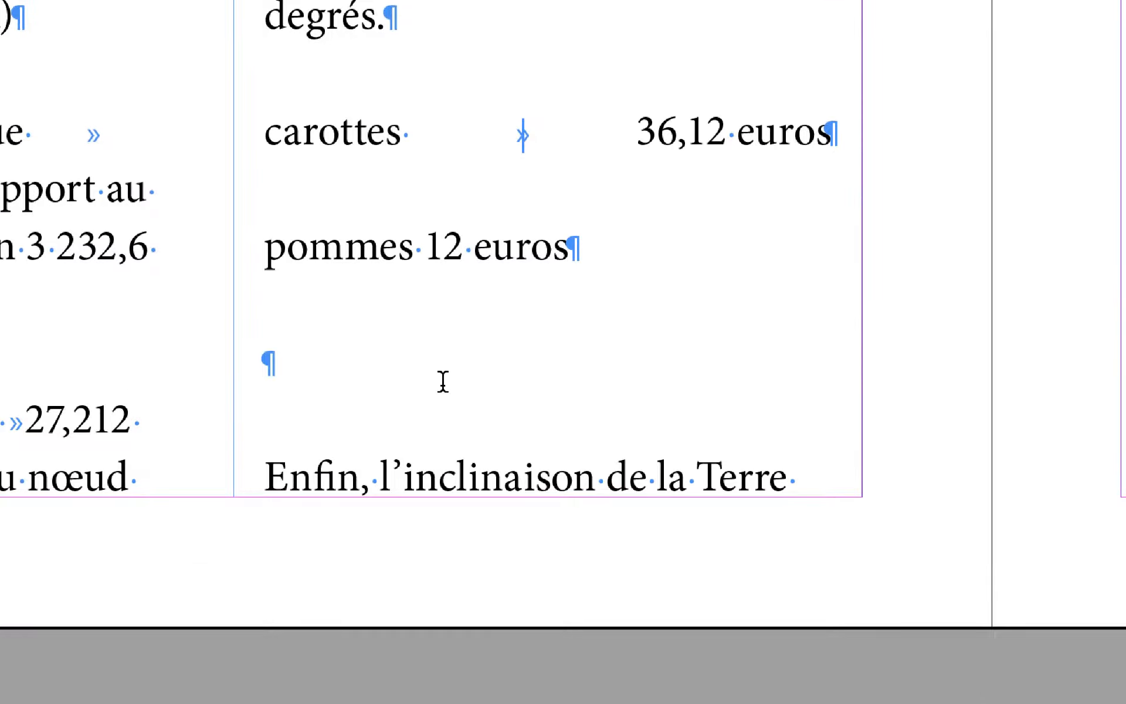
type("poires 5 euros")
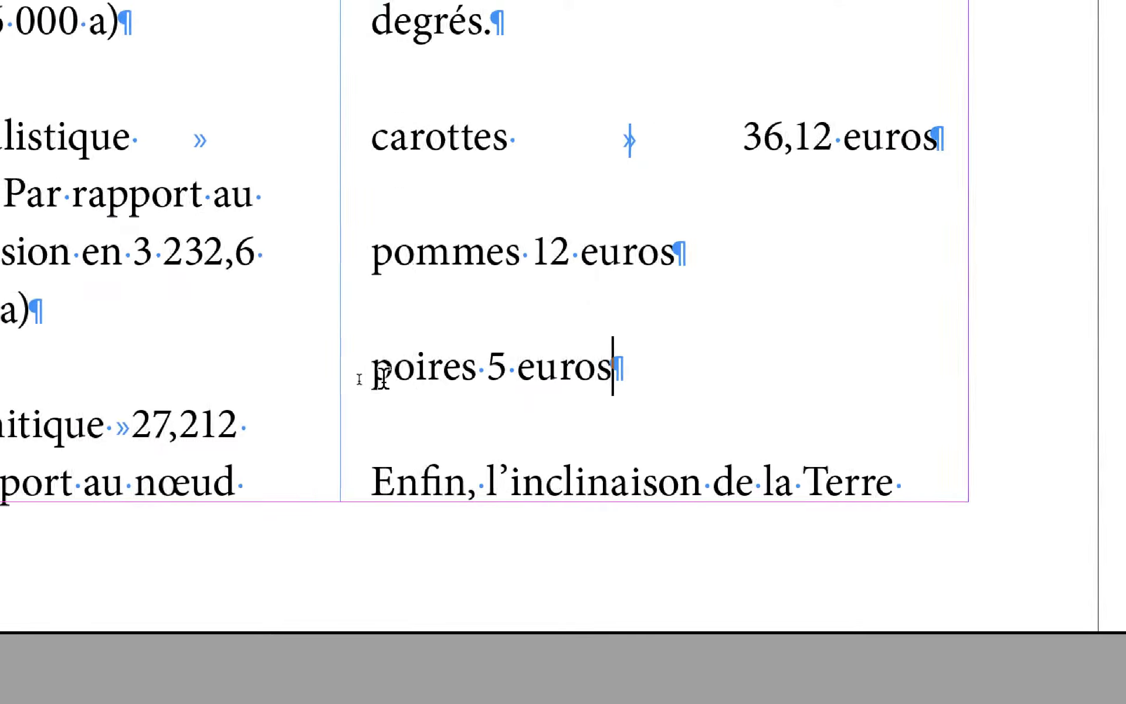
- Right-align the "poires 5 euros" paragraph using the paragraph settings
left_click(378, 384)
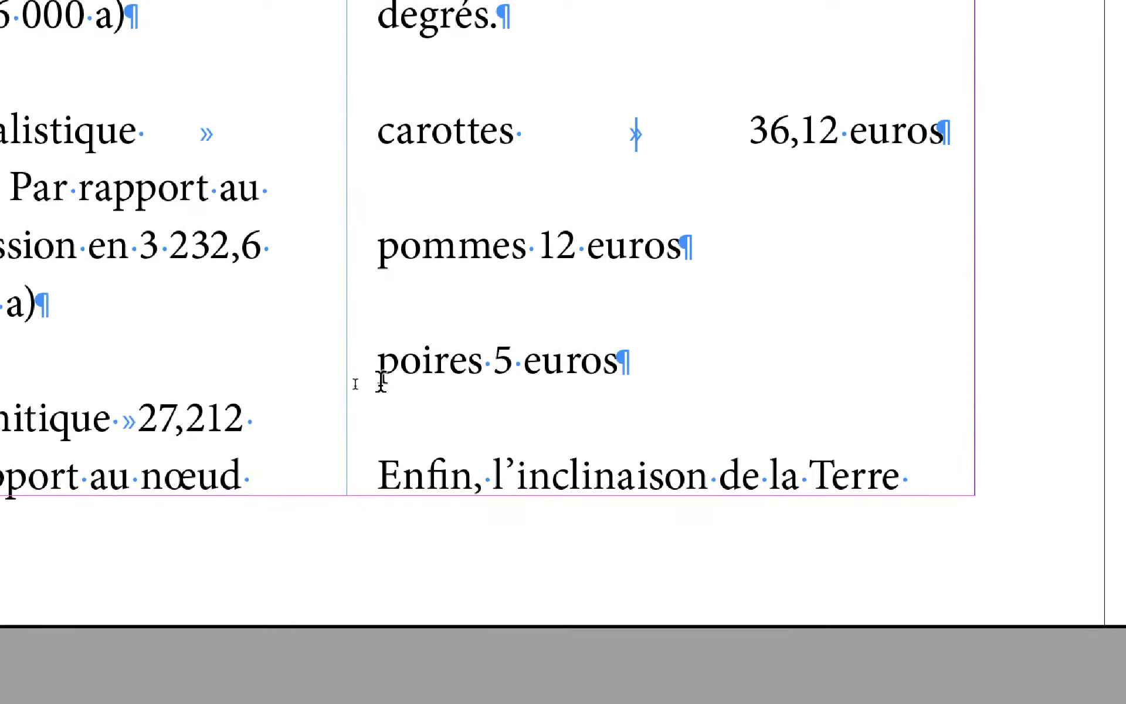
left_click(403, 372)
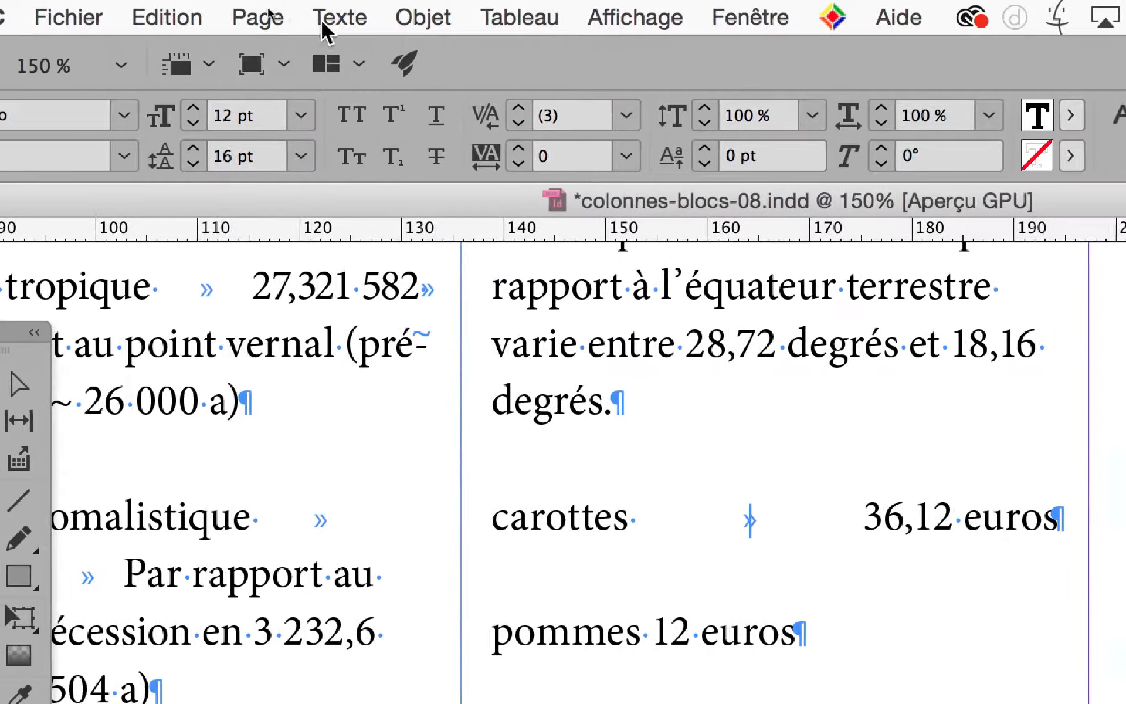
left_click(339, 18)
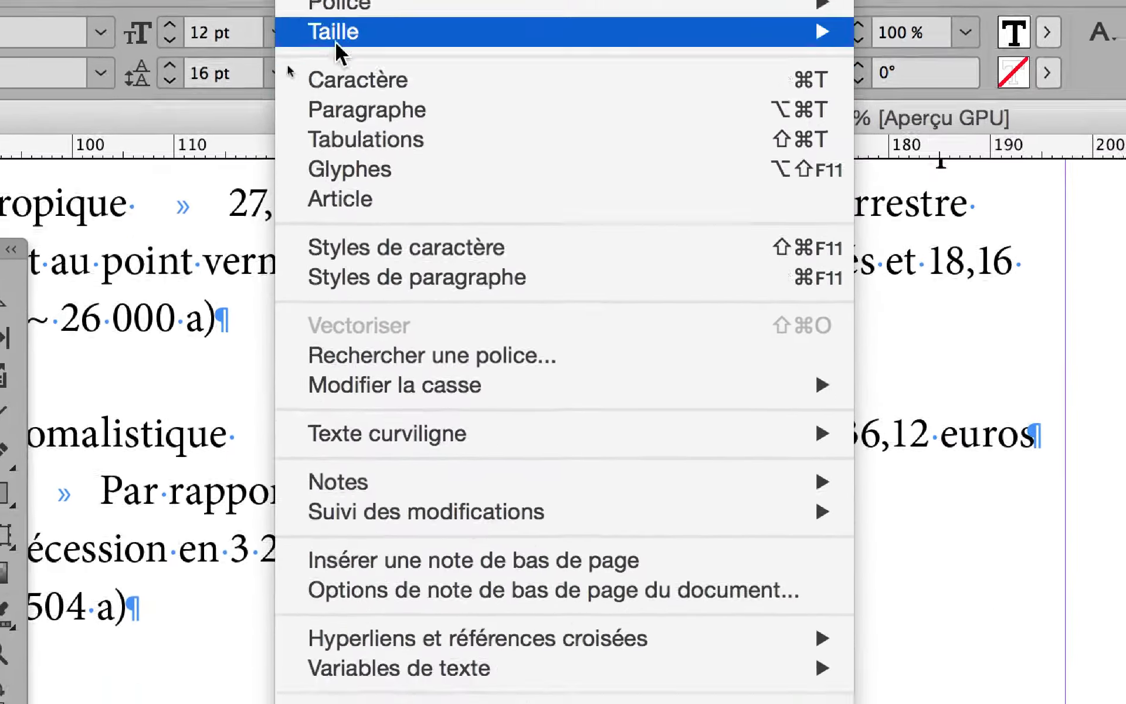
left_click(381, 150)
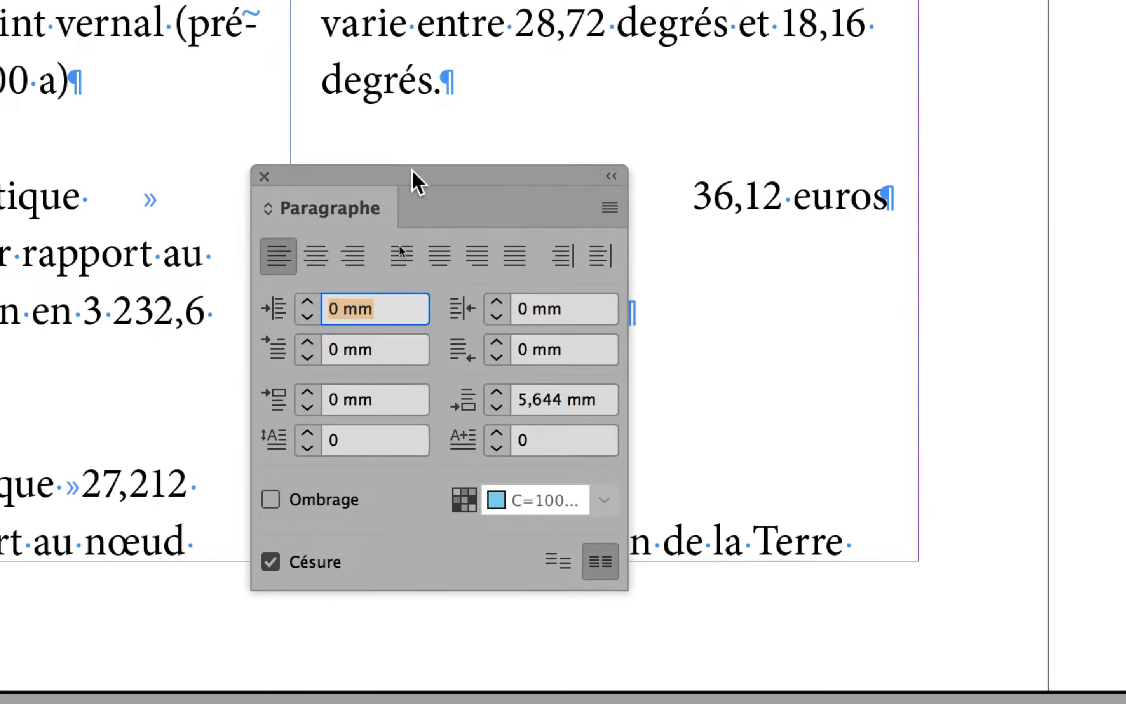
left_click_drag(518, 361, 945, 387)
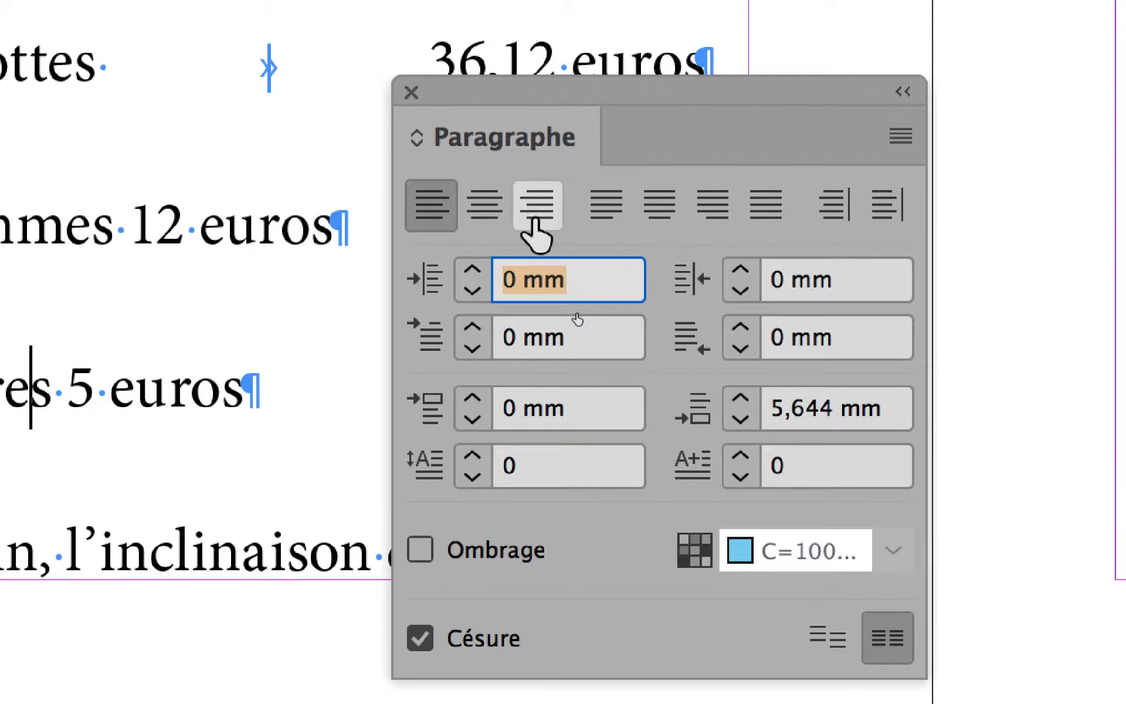
left_click(535, 218)
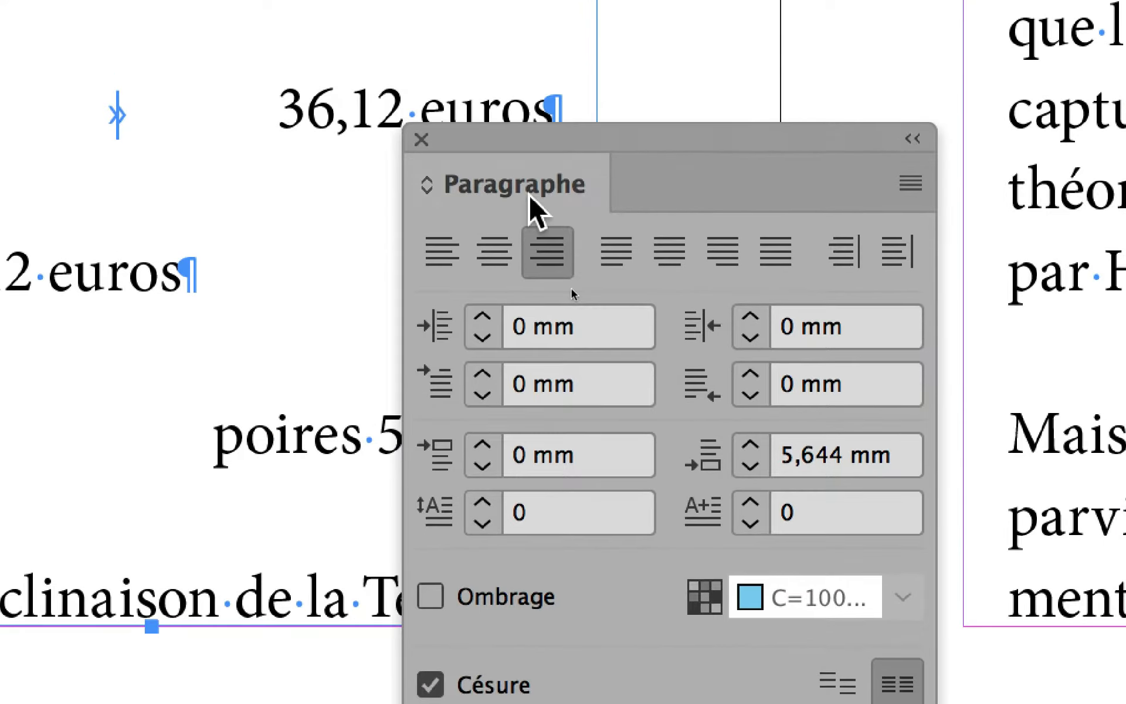
left_click_drag(518, 149, 827, 111)
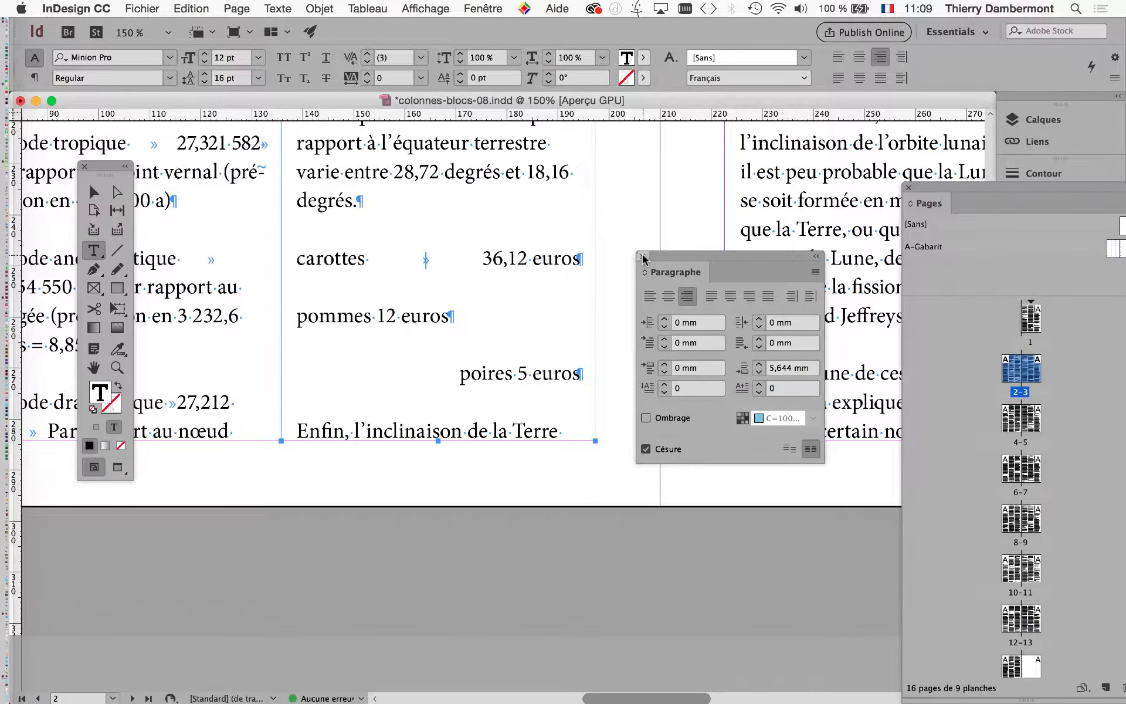
left_click(643, 257)
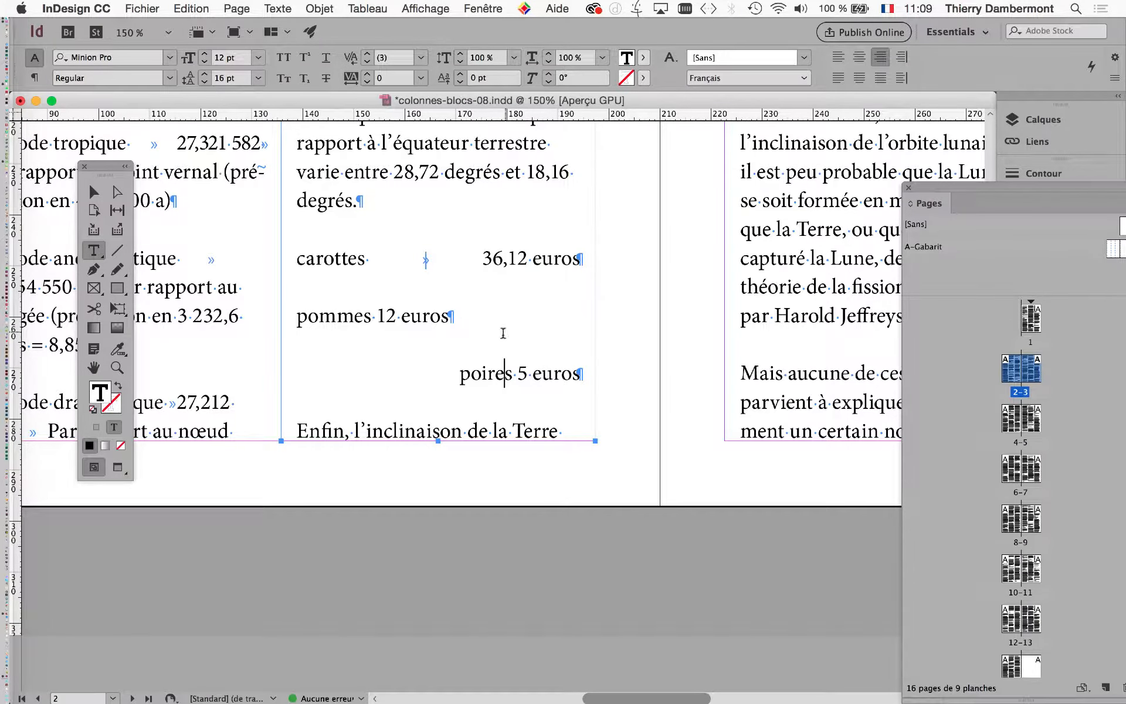
- Examine the paragraph style applied to the "poires 5 euros" line and its formatting overrides
left_click(275, 9)
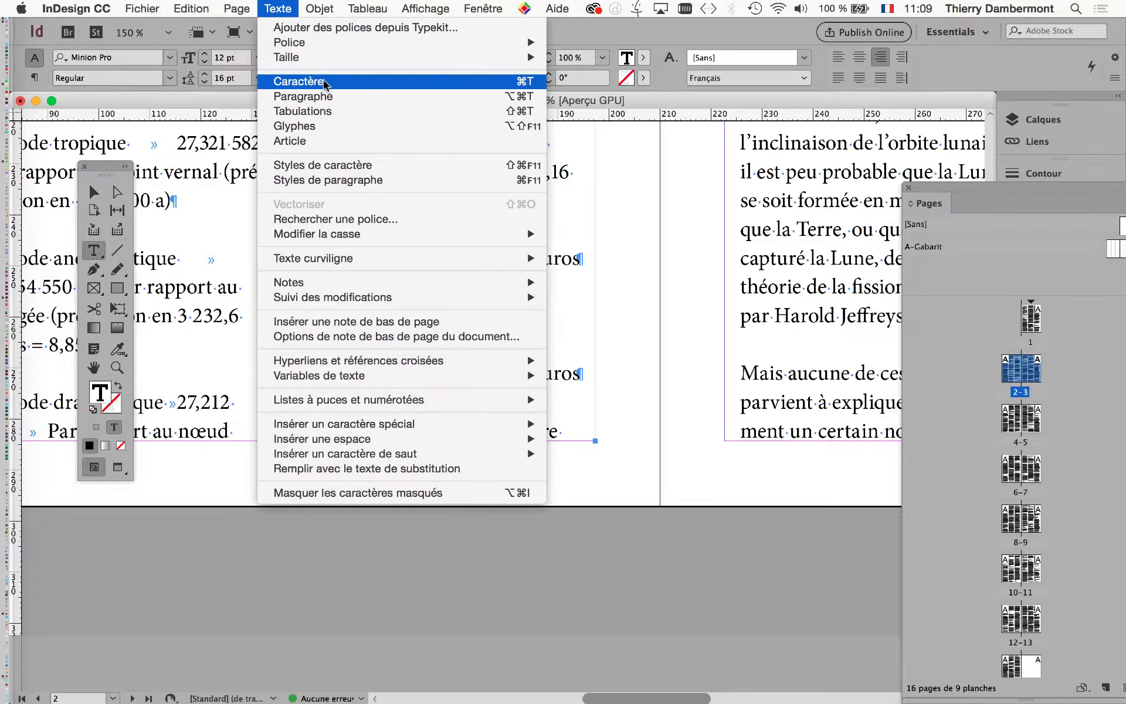
left_click(326, 179)
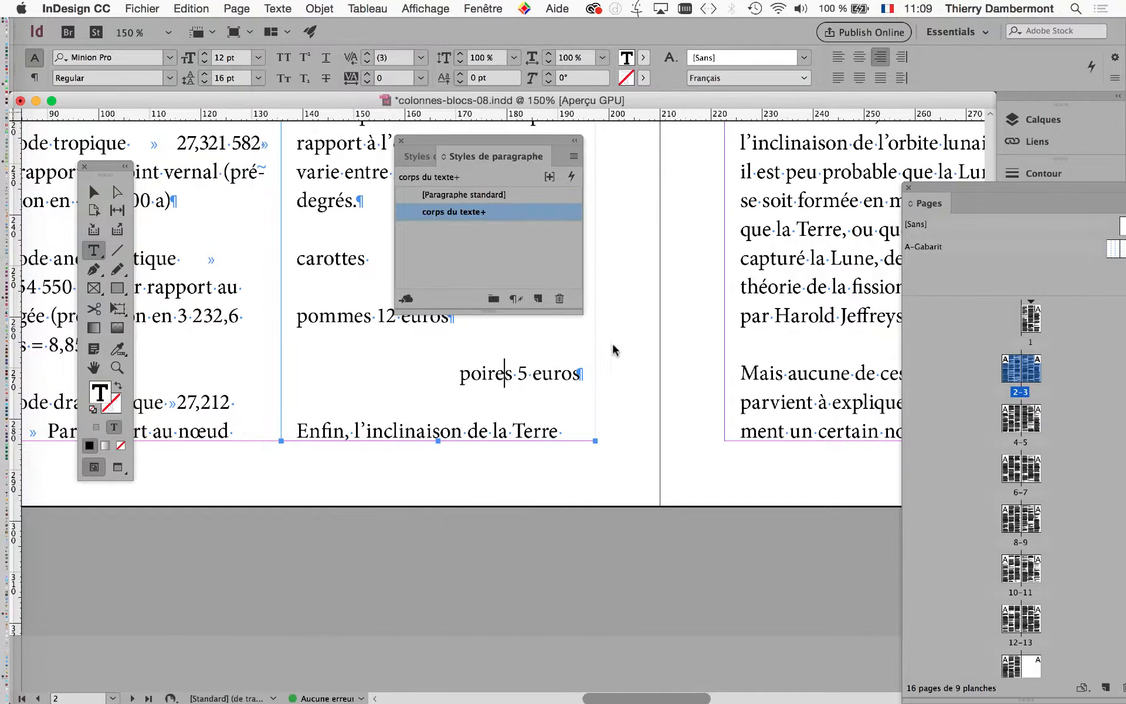
left_click_drag(468, 150, 646, 315)
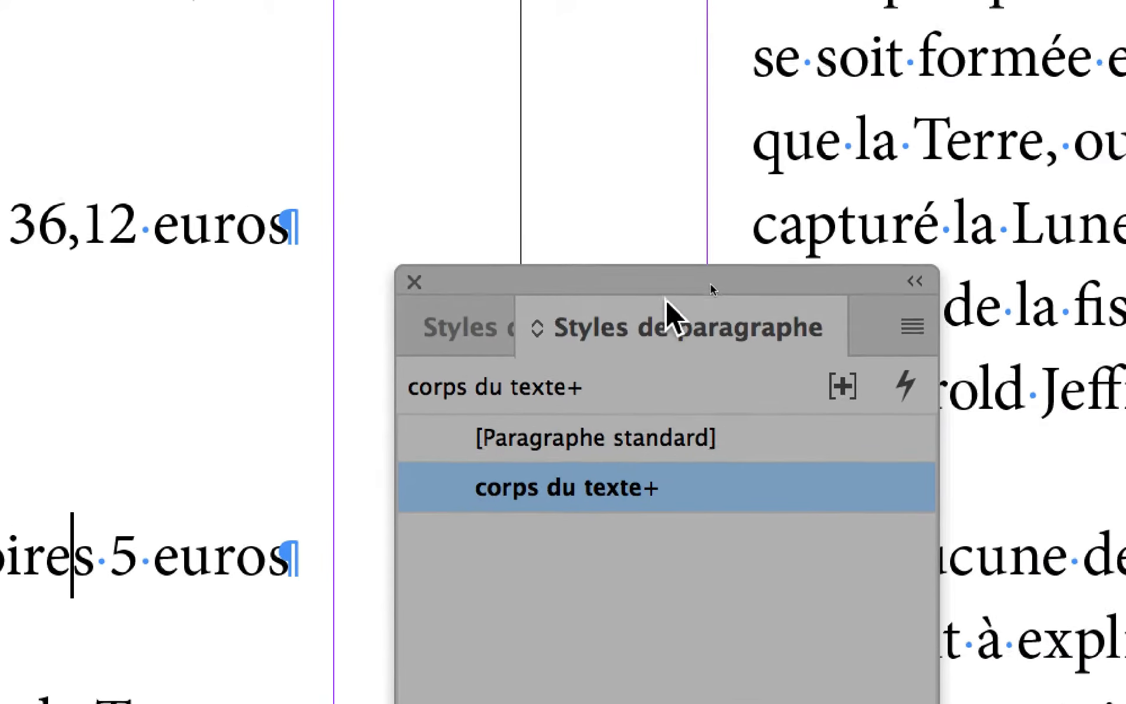
left_click_drag(664, 277, 484, 195)
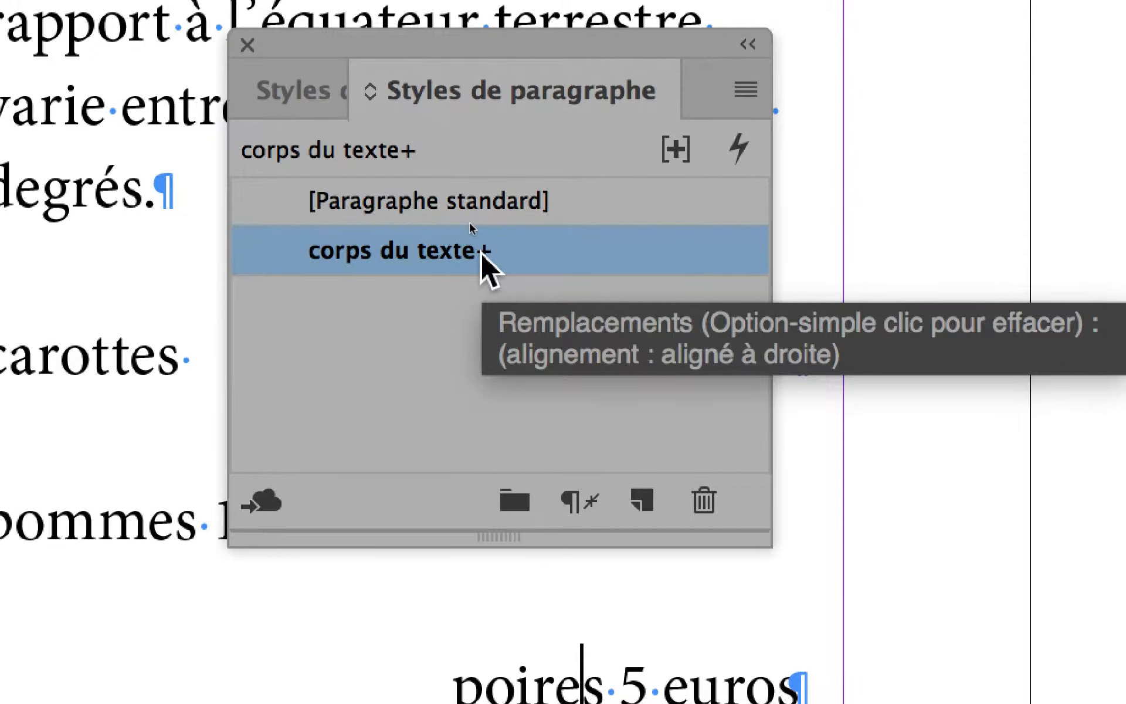
left_click_drag(651, 44, 338, 283)
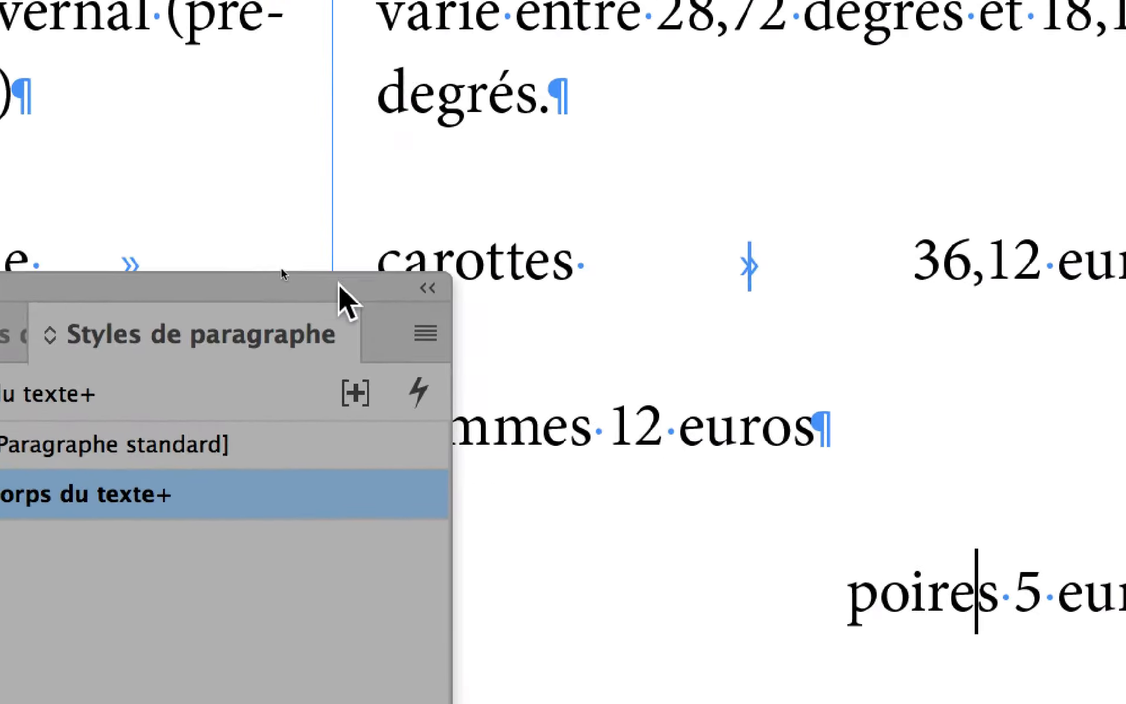
left_click(427, 405)
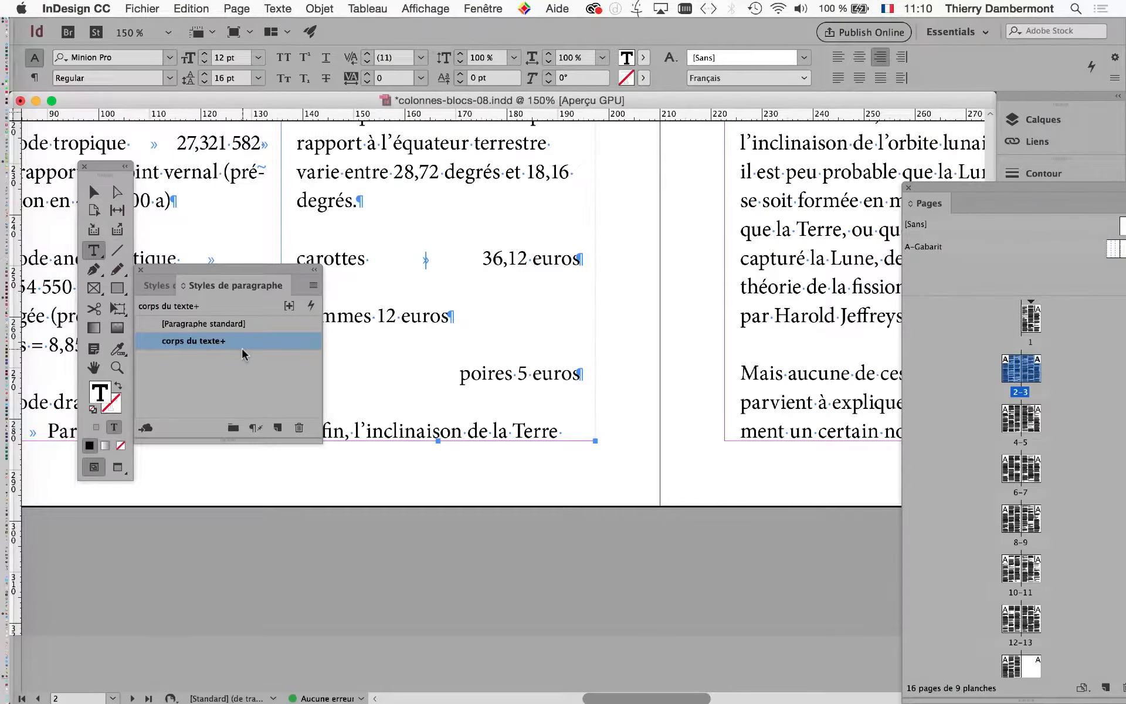
left_click_drag(156, 272, 446, 482)
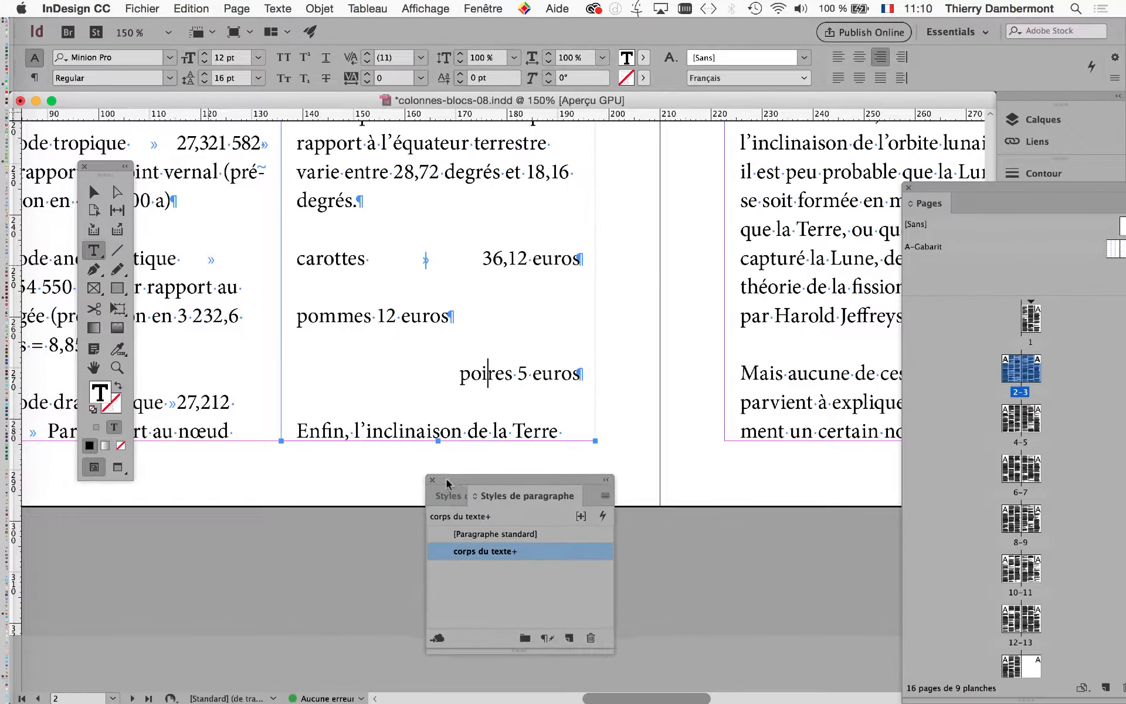
left_click(432, 481)
scroll(488, 364, "down", 3, "alt")
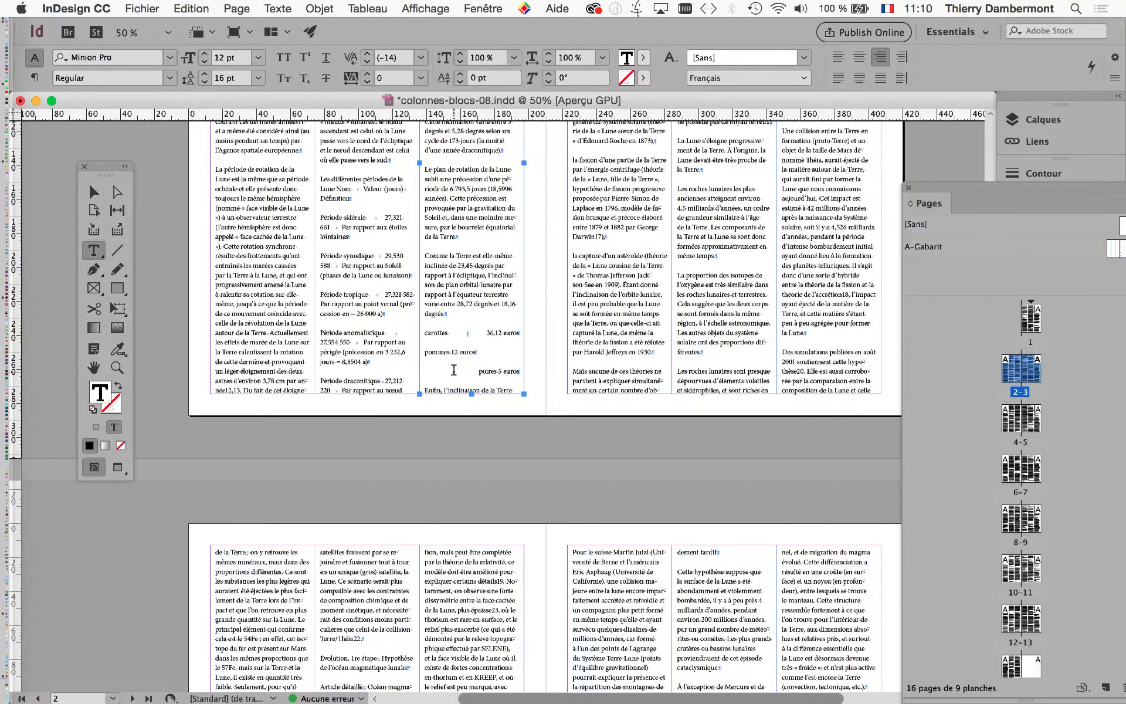
- Look over the text columns on spread 2–3, including the carottes, pommes and poires price lines, and on the following spread
scroll(456, 373, "up", 4)
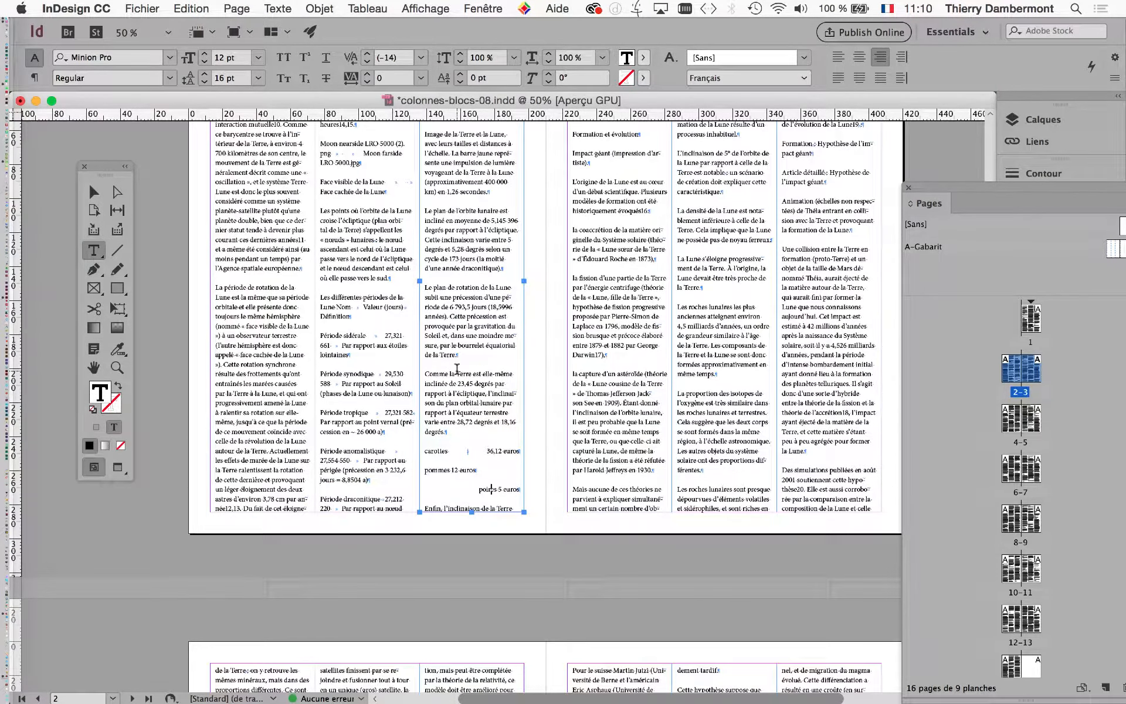
scroll(457, 368, "up", 4)
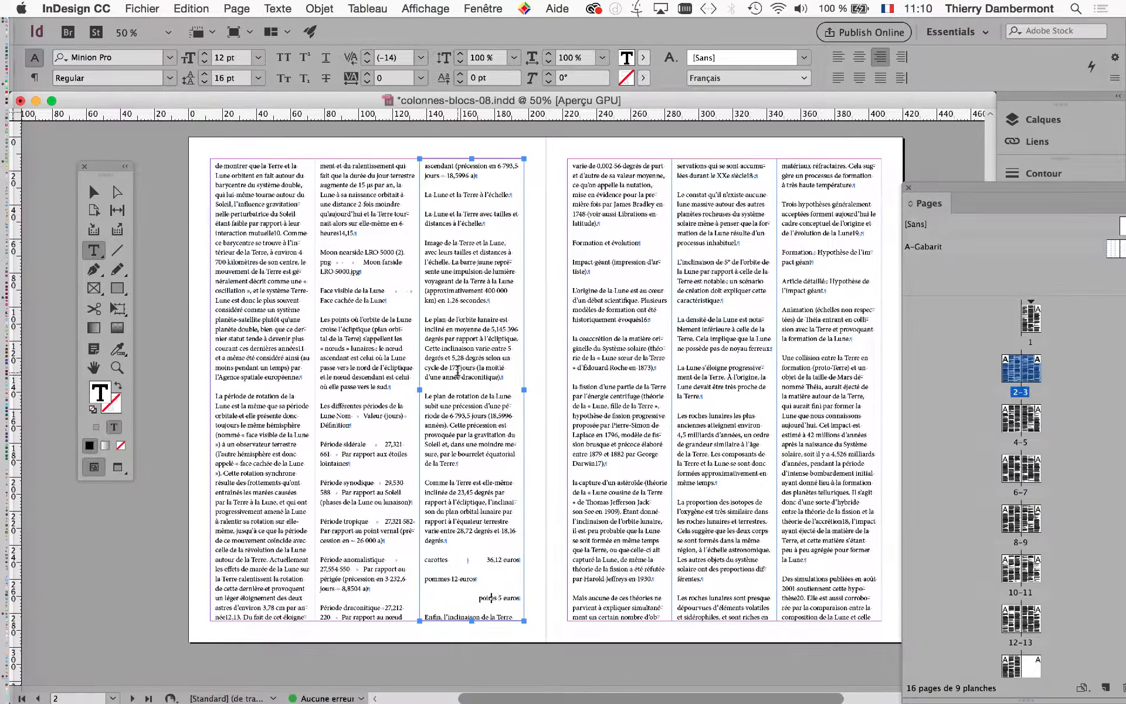
scroll(460, 373, "up", 2)
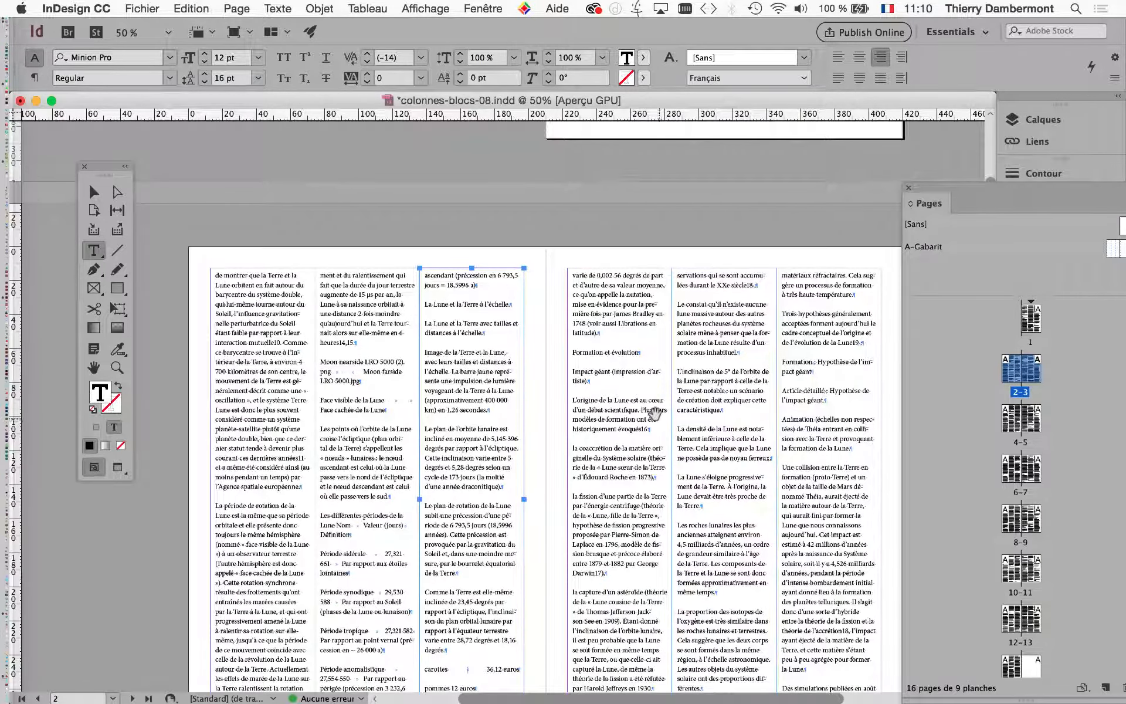
scroll(662, 418, "up", 1)
scroll(659, 416, "down", 2)
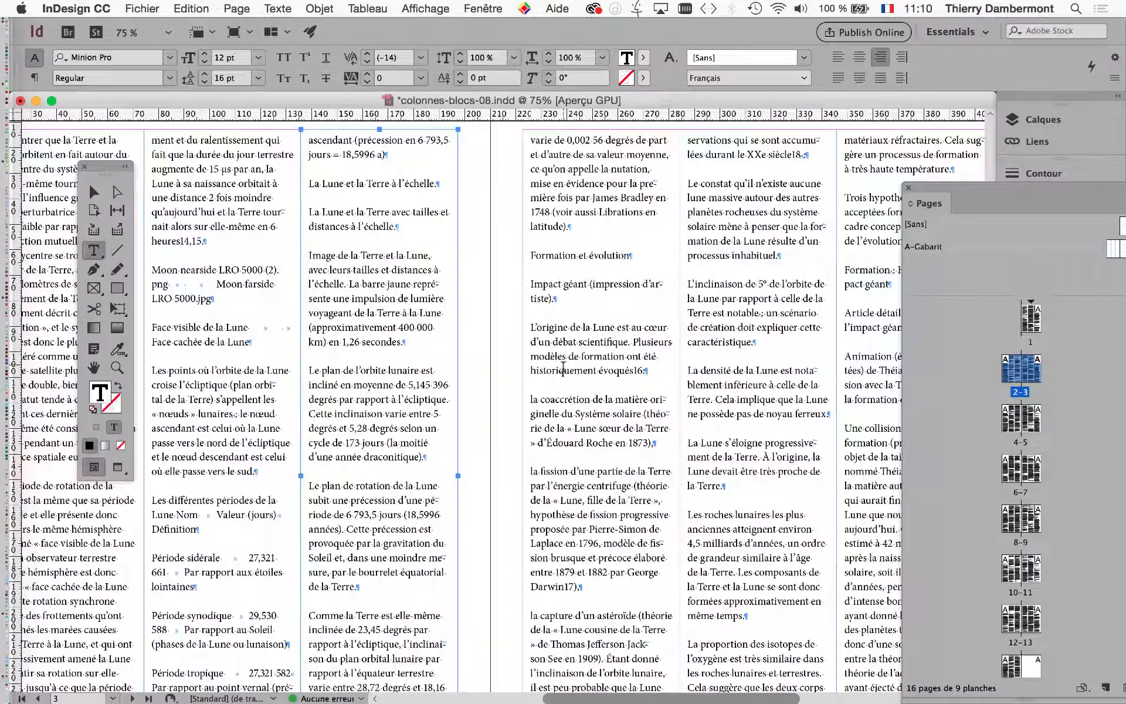
scroll(577, 401, "down", 12)
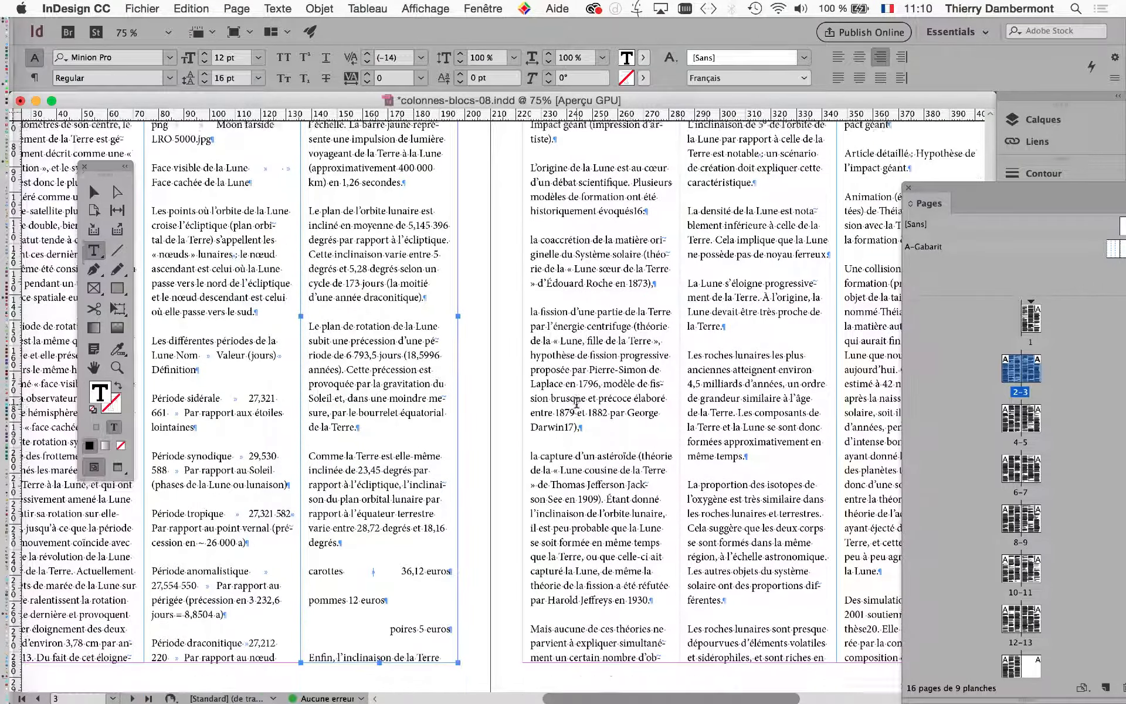
scroll(707, 446, "down", 20)
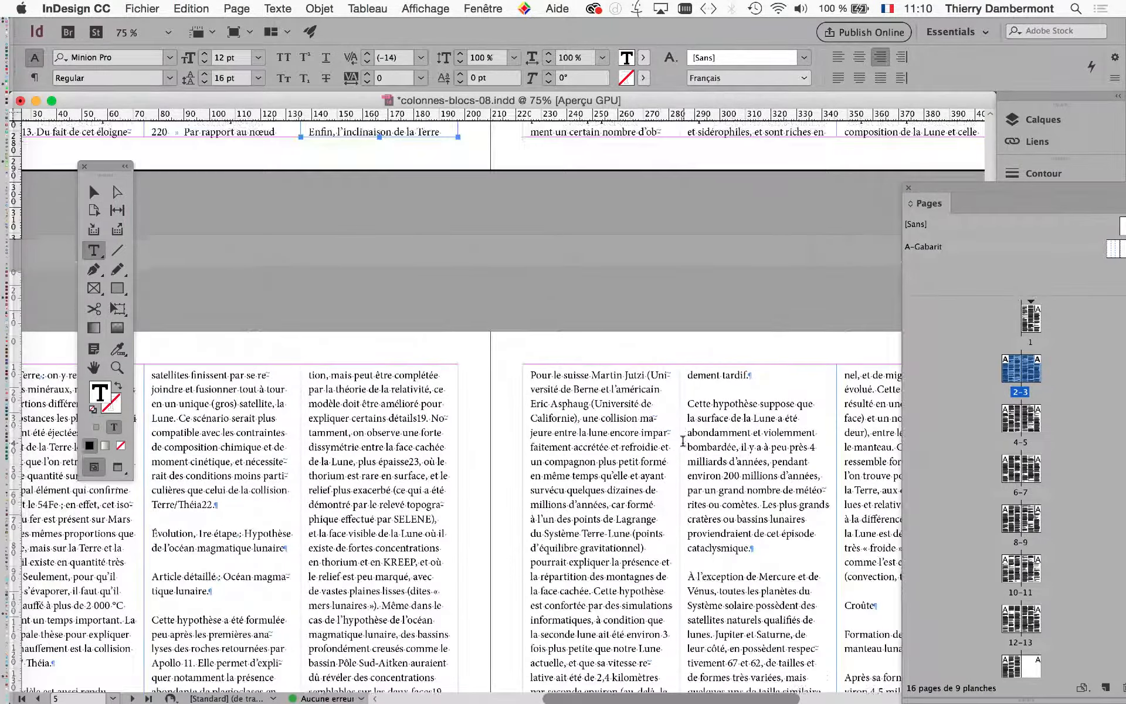